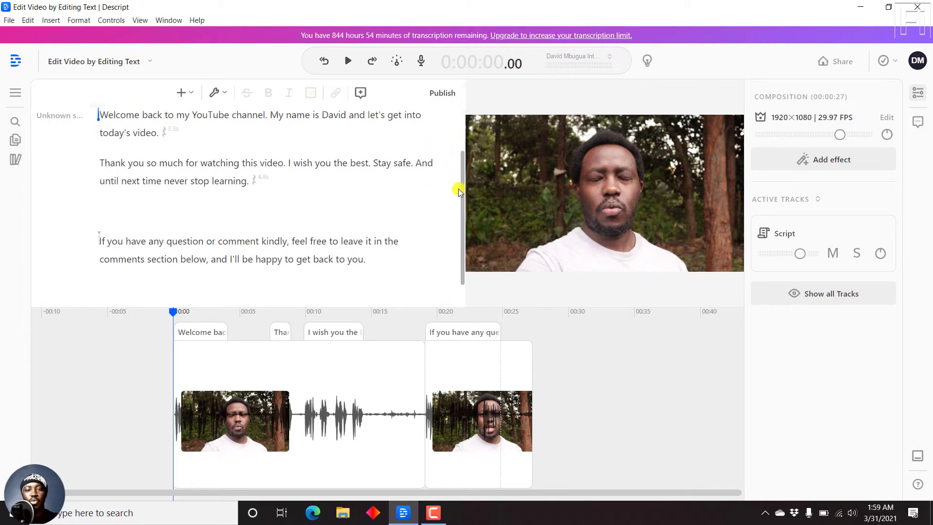
- Scroll the transcript of 'Edit Video by Editing Text' back to the top
scroll(463, 161, up, 3)
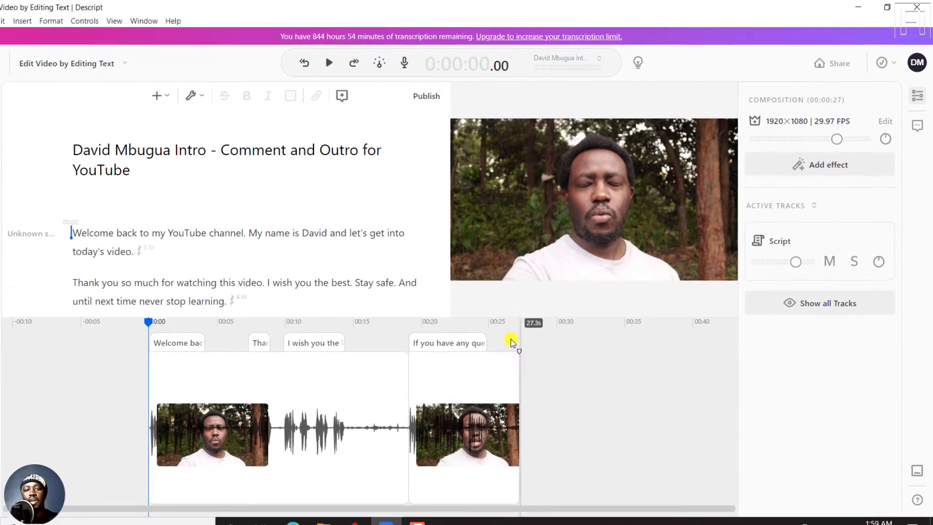
- Choose a Subtitles export and keep SubRip Titles (.srt), 42 characters per line, 2 lines per card
click(844, 62)
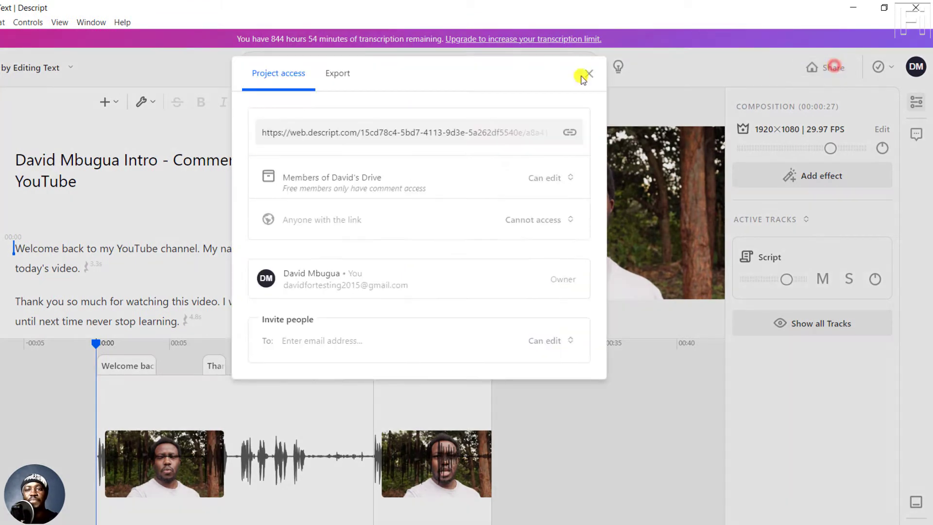
click(343, 74)
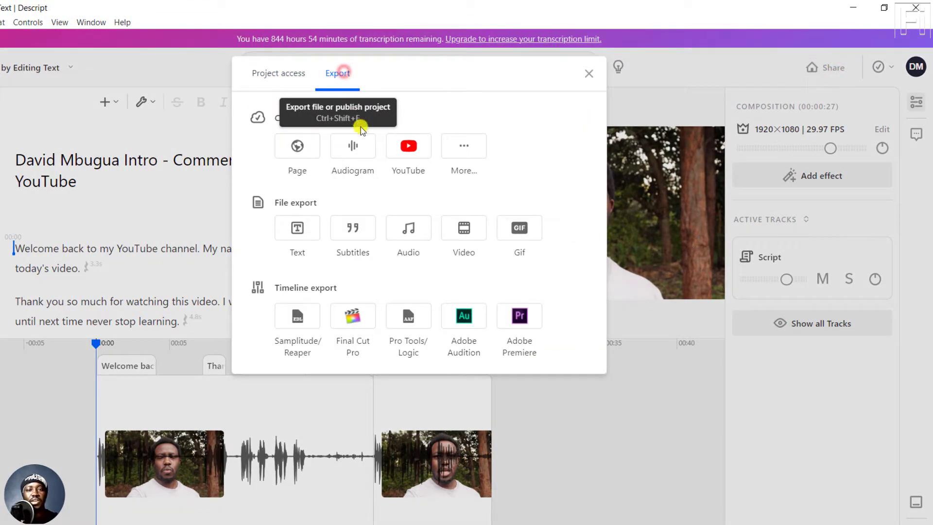
click(349, 236)
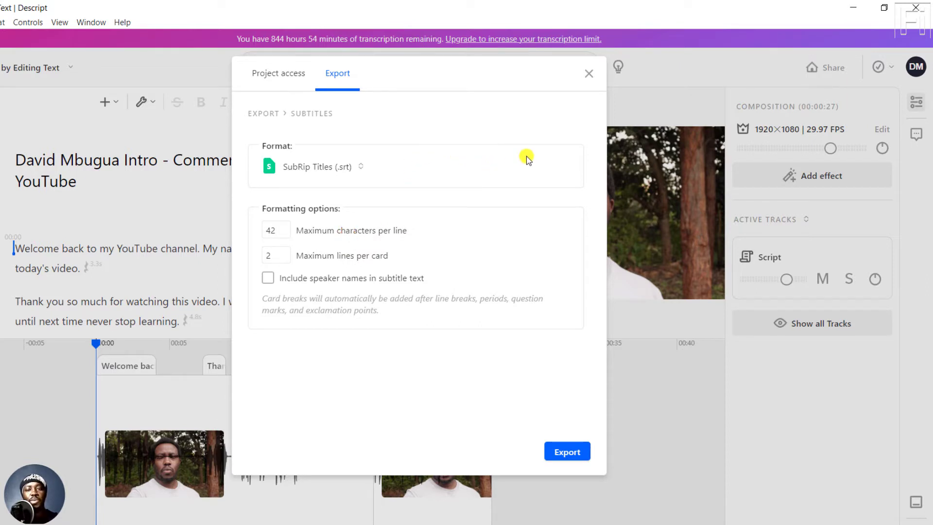
click(365, 169)
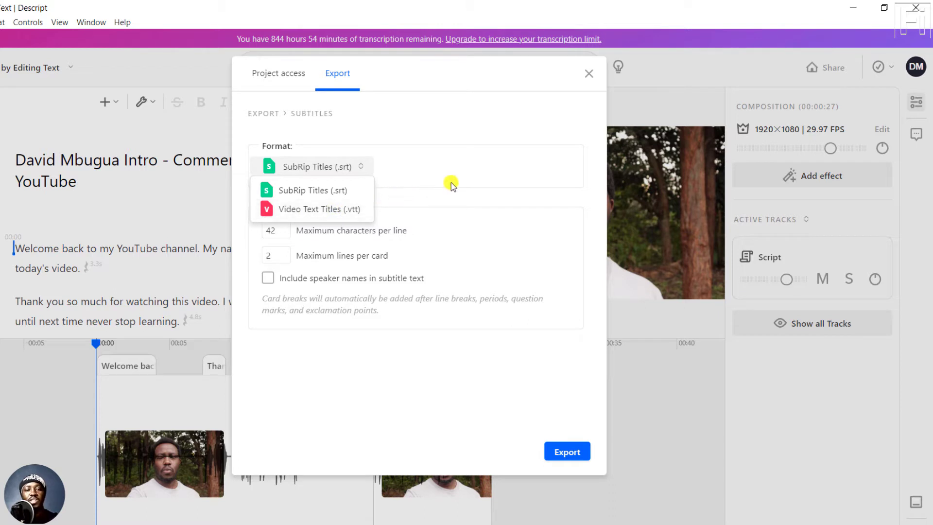
click(572, 194)
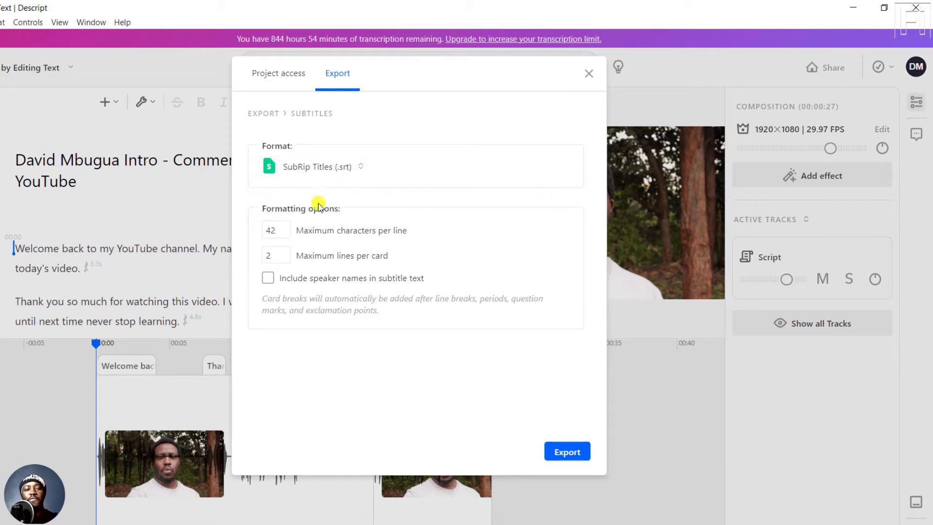
click(355, 175)
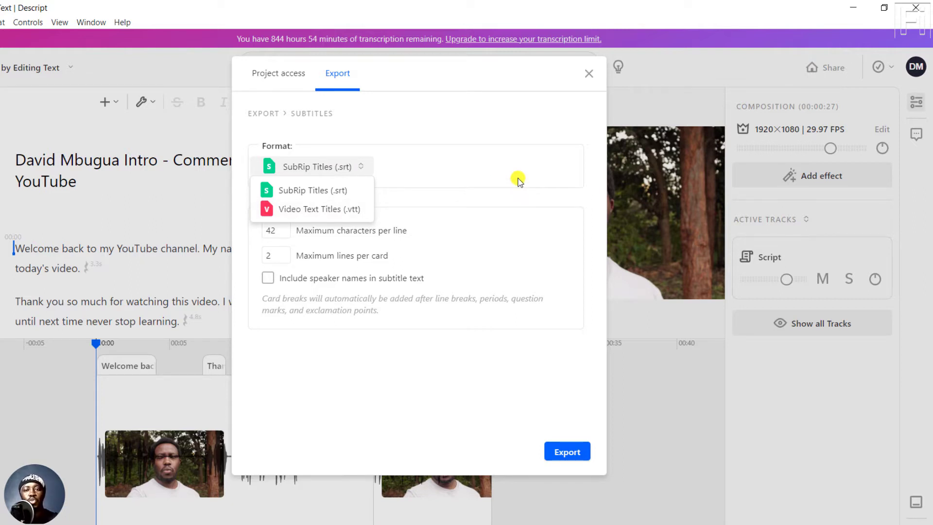
click(565, 193)
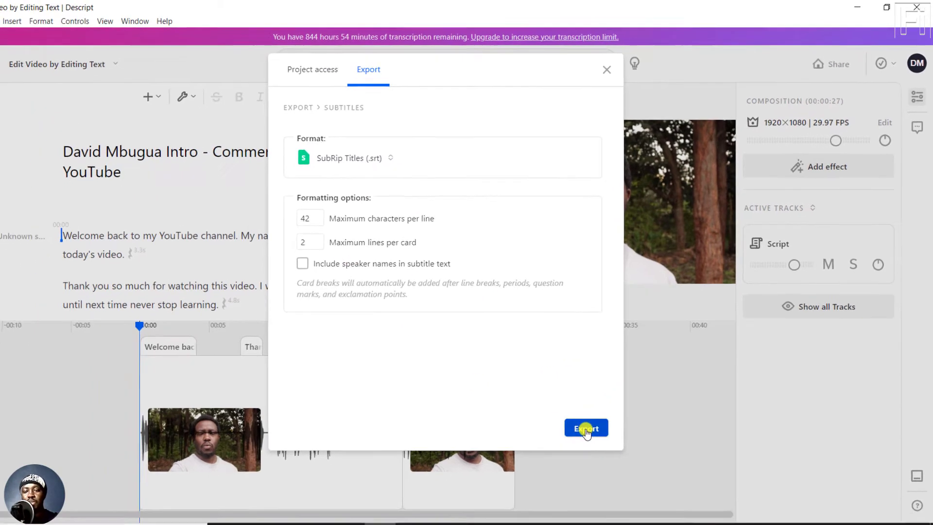
- Export the subtitles and save the .srt file under the default project name
click(600, 410)
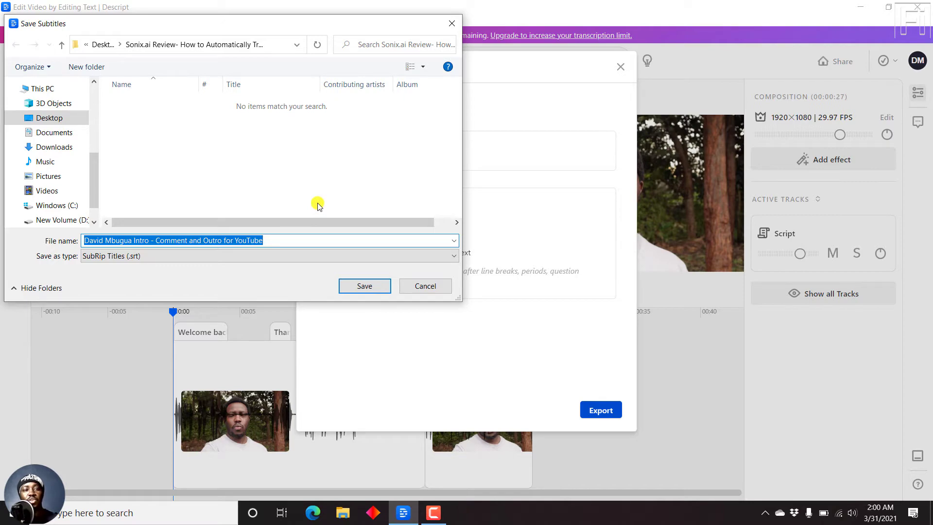
click(363, 286)
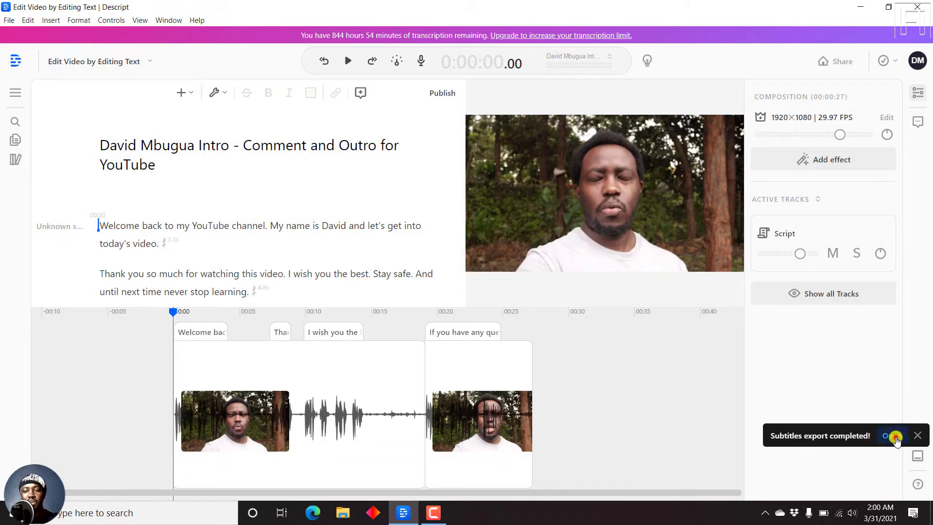
click(895, 436)
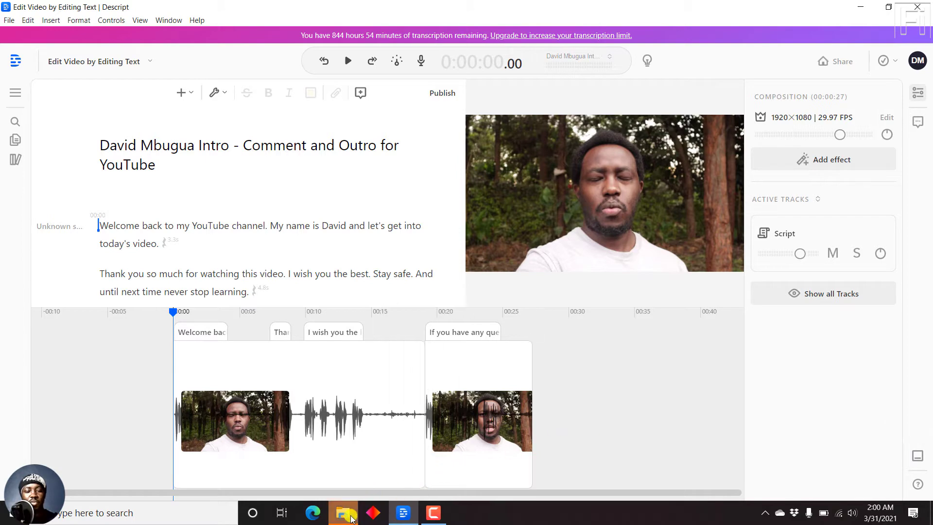
mouse_move(345, 510)
click(355, 486)
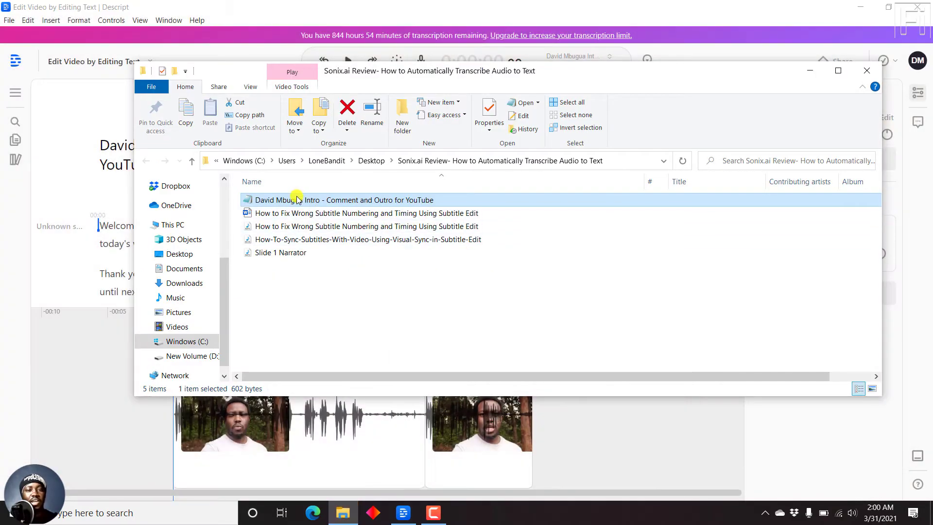
double_click(297, 199)
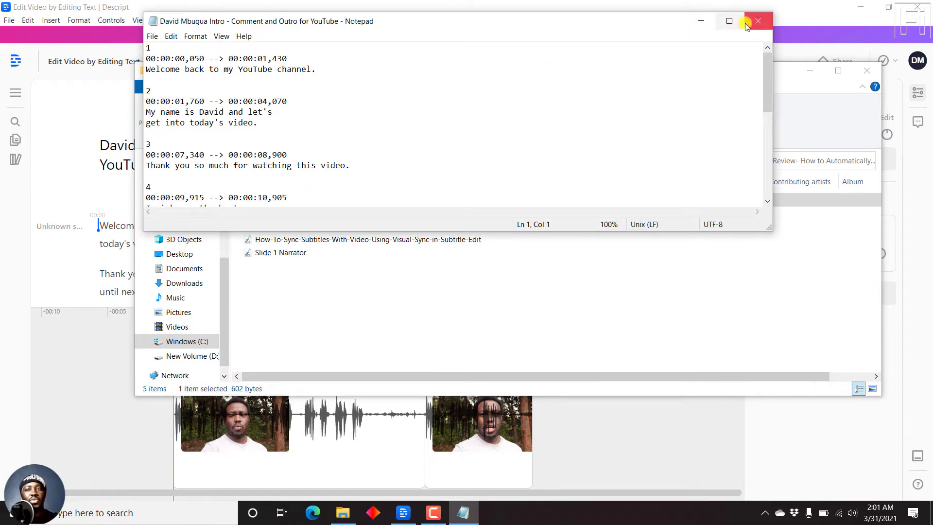
click(723, 21)
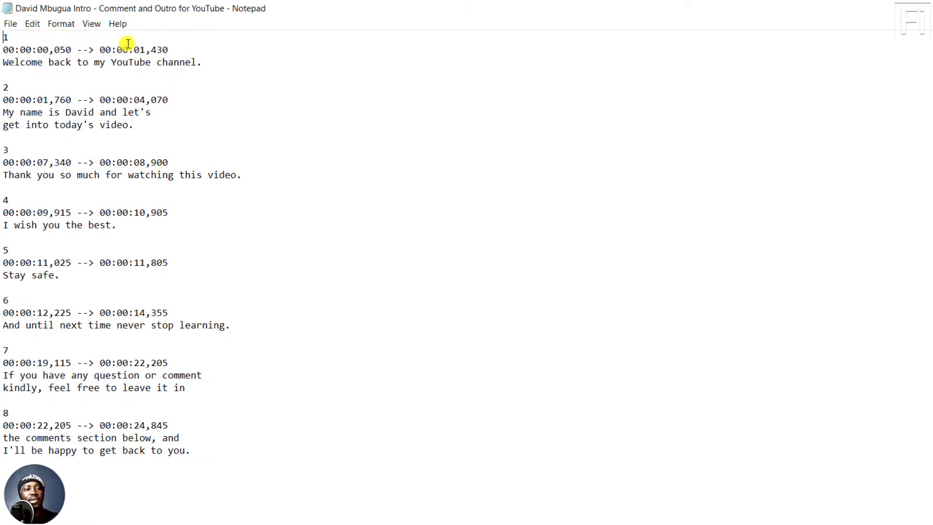
click(12, 76)
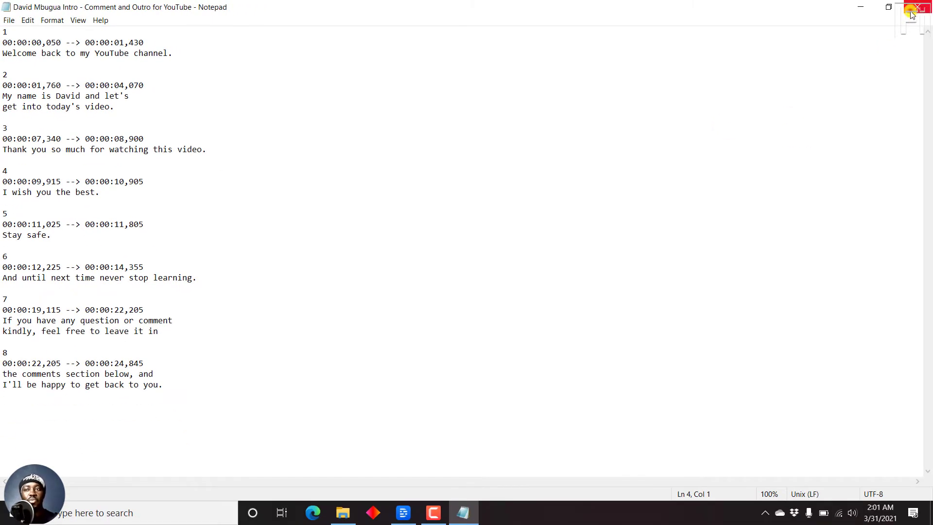
click(916, 7)
click(417, 3)
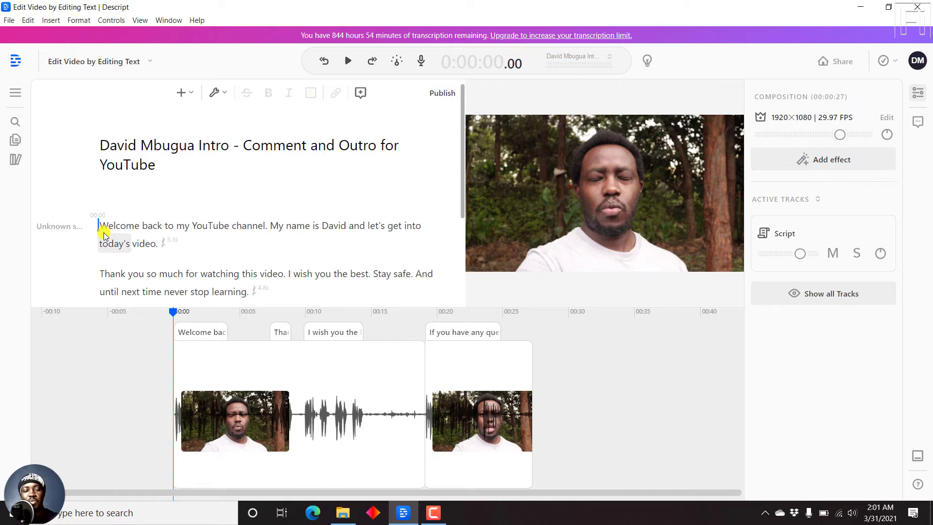
- Insert Fancy Captions into the video using the Ctrl+K command search
key(ctrl+k)
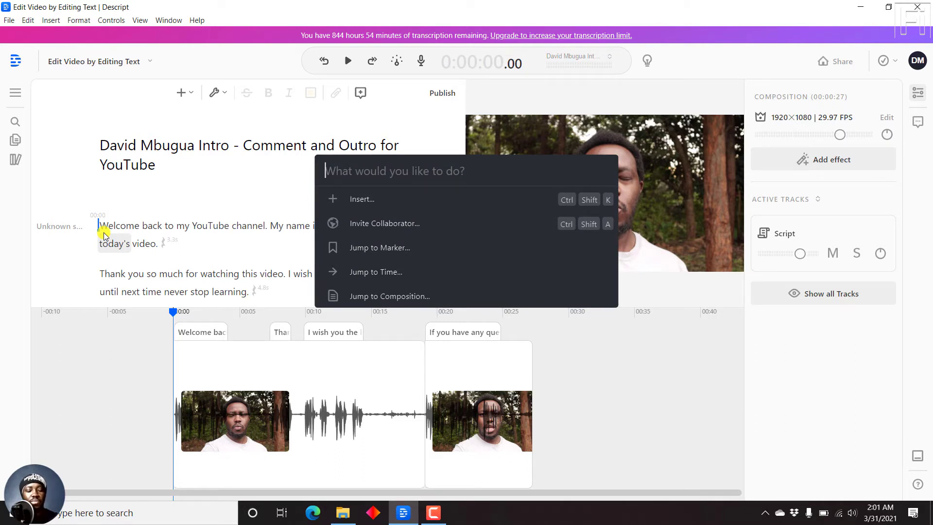
text(f)
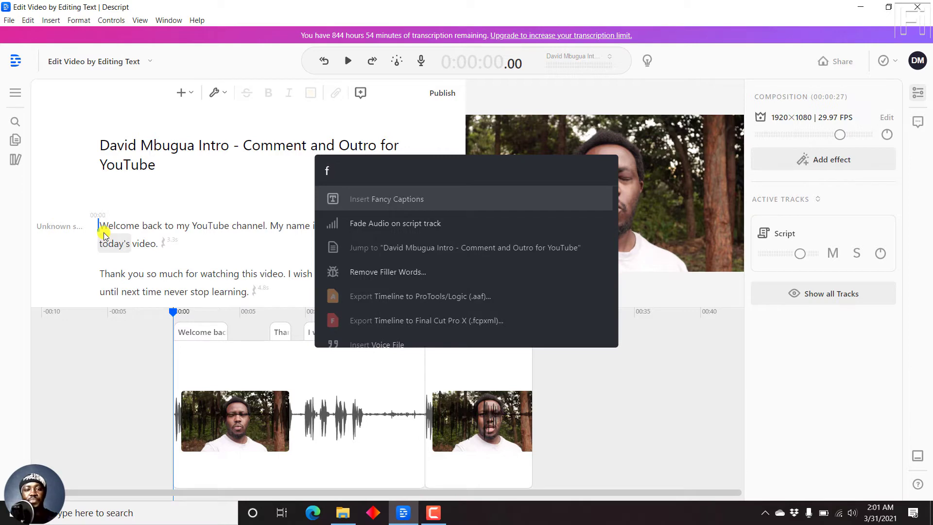
click(349, 201)
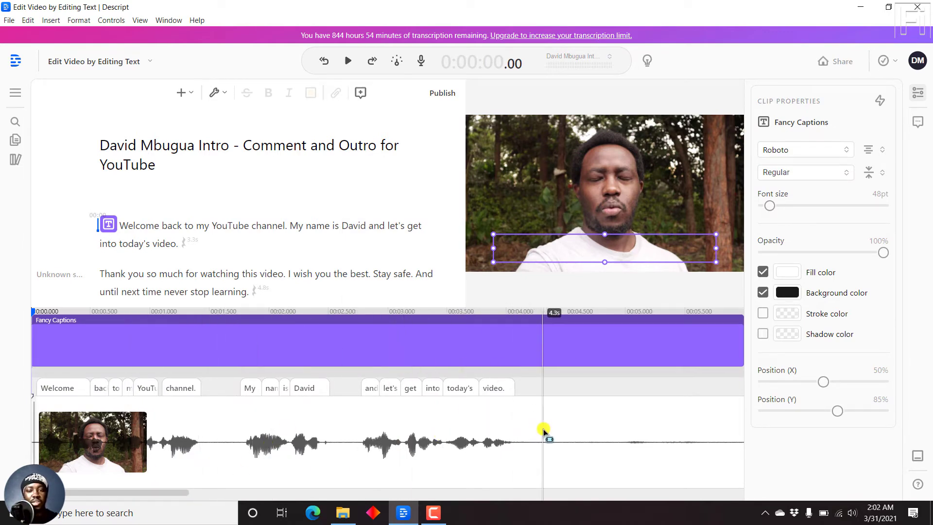
- Trim the caption clip to end near 4 seconds and set the playhead to 1.08 s
click(541, 416)
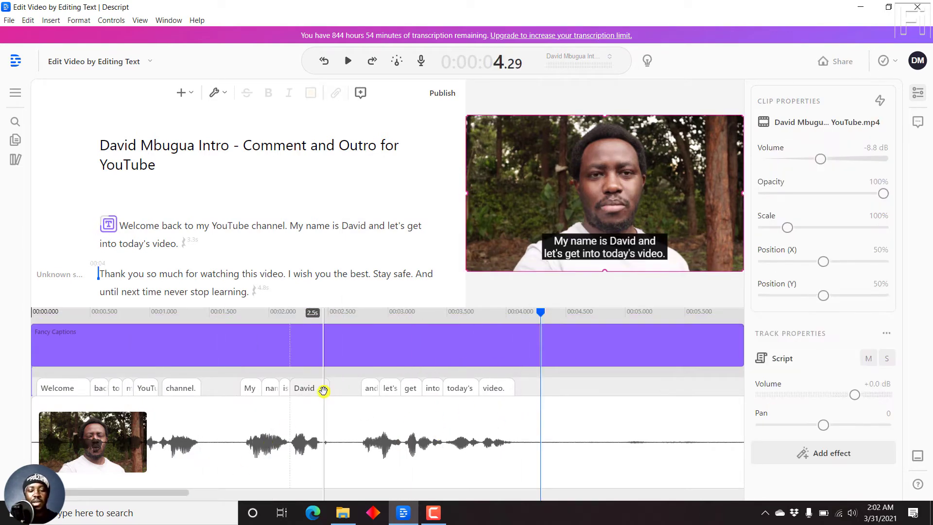
scroll(323, 390, down, 2)
scroll(323, 390, down, 1)
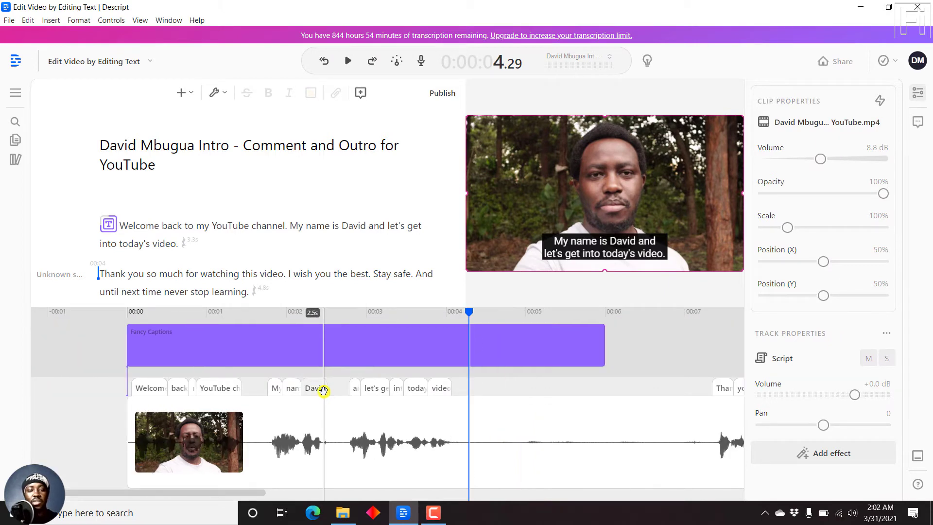
scroll(323, 390, down, 1)
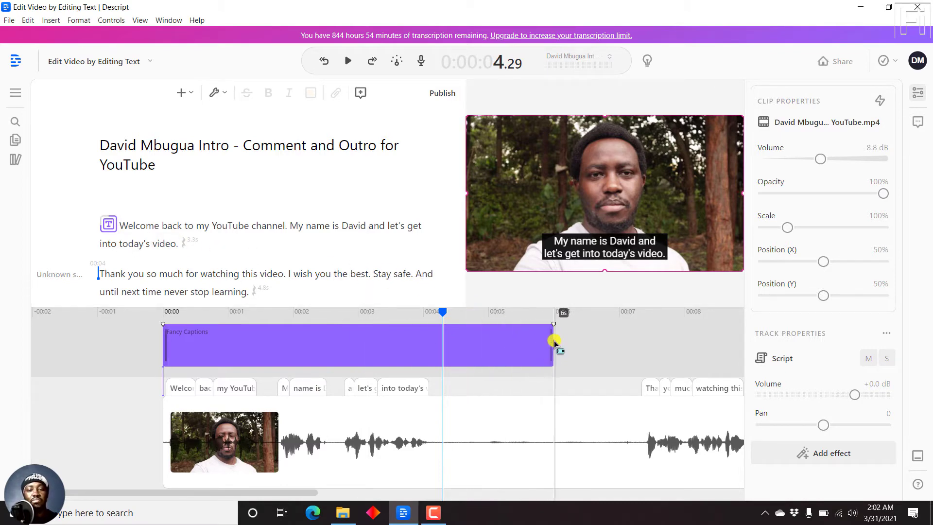
drag(553, 340, 428, 349)
click(238, 317)
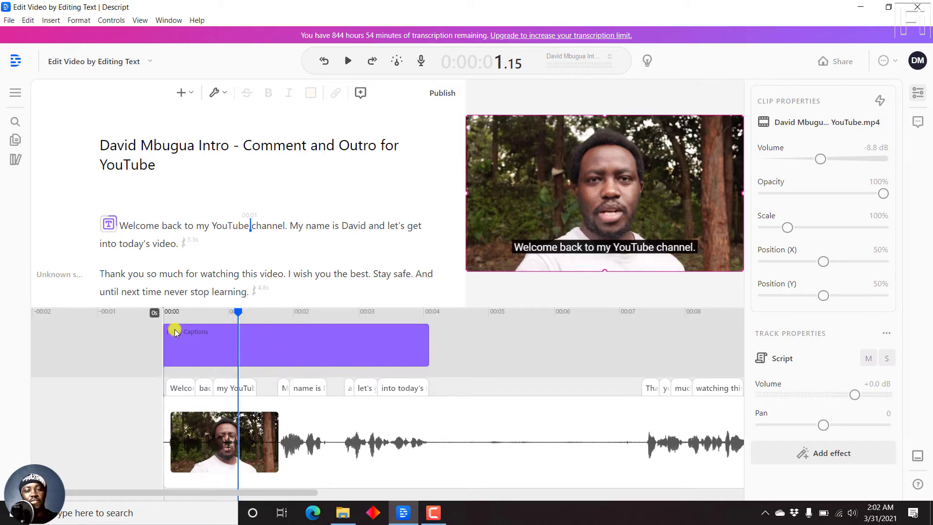
click(233, 315)
- Play the captioned opening from the start, pause around 4.5 s, then set the playhead to 7.31 s
click(164, 314)
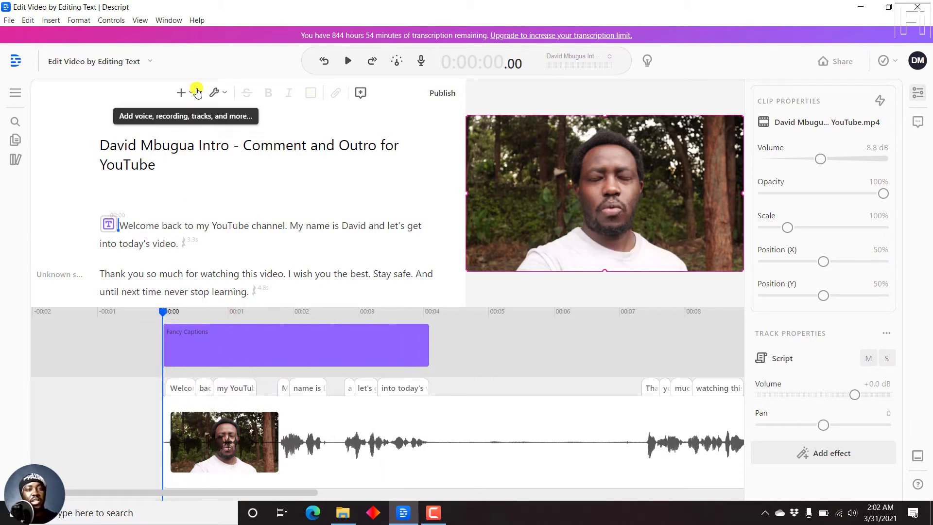
click(344, 63)
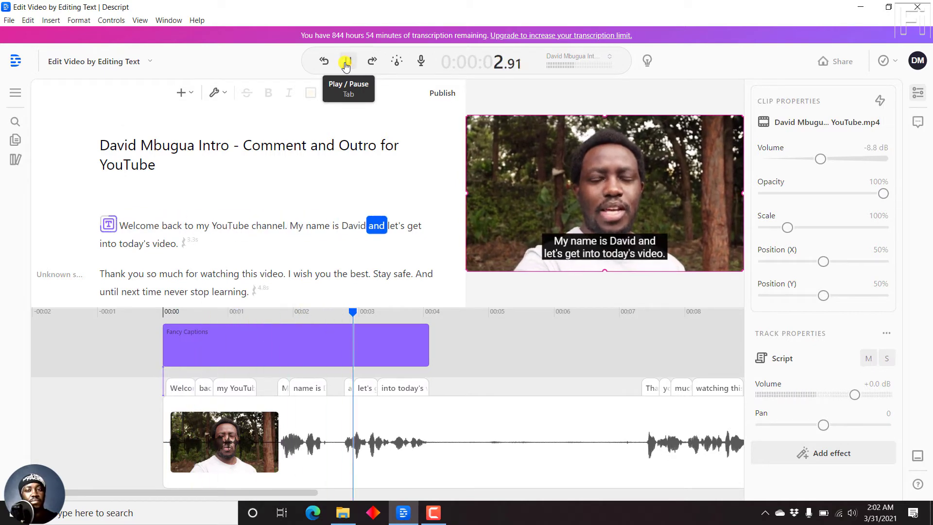
click(345, 64)
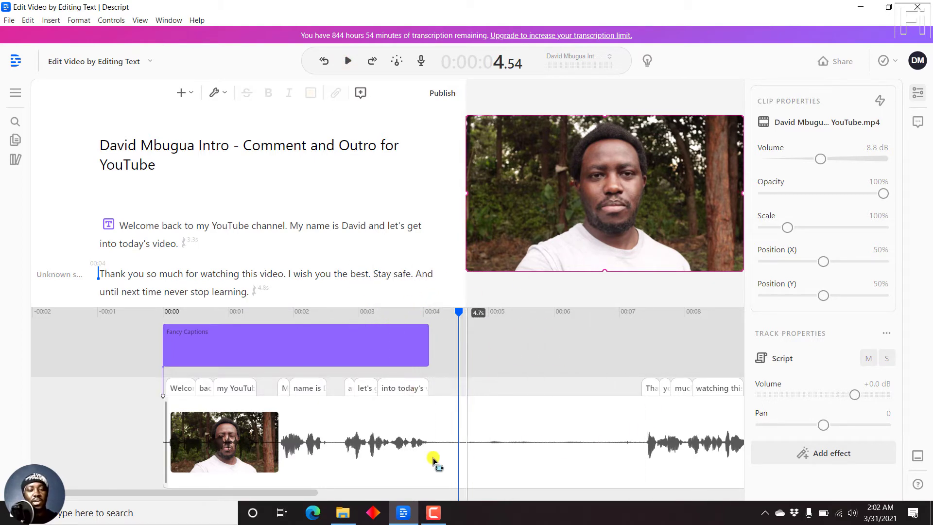
drag(286, 490, 391, 492)
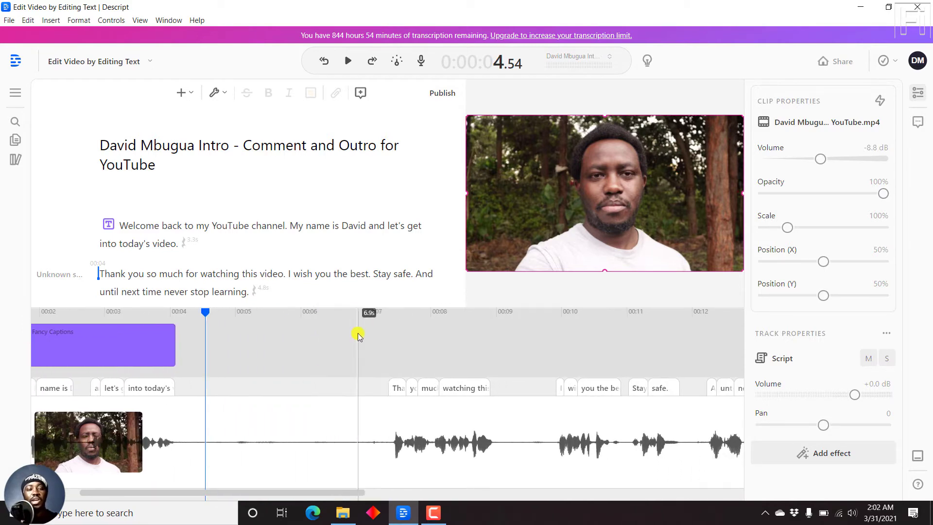
click(384, 344)
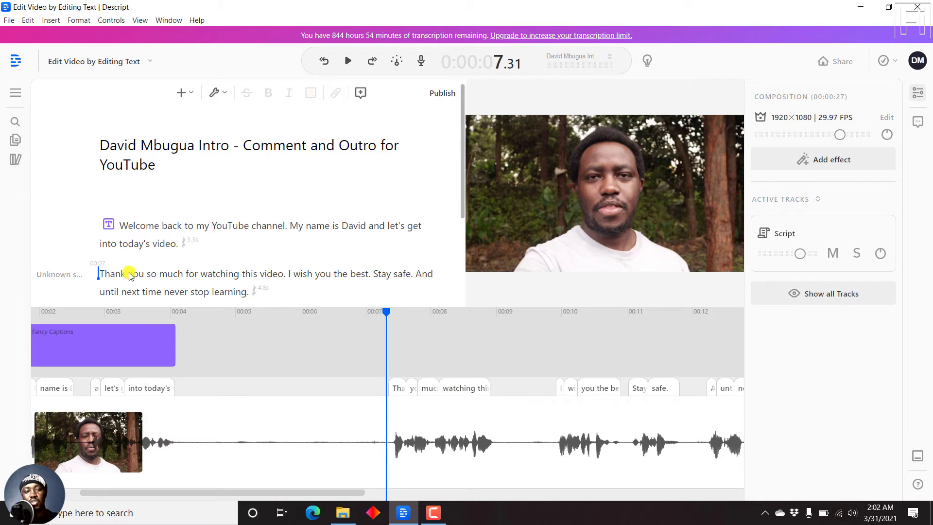
- Insert a second Fancy Captions clip at 7.31 s and extend it to about 14.3 s
key(ctrl+k)
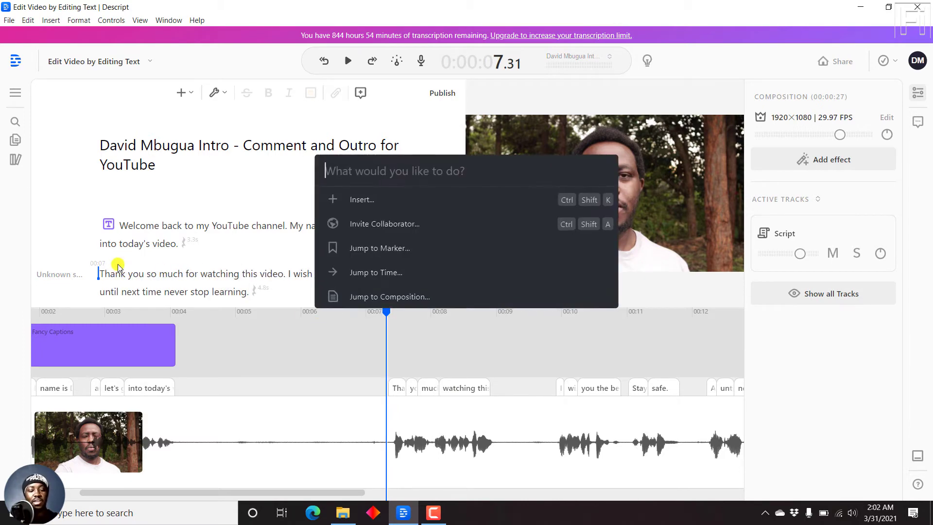
text(f)
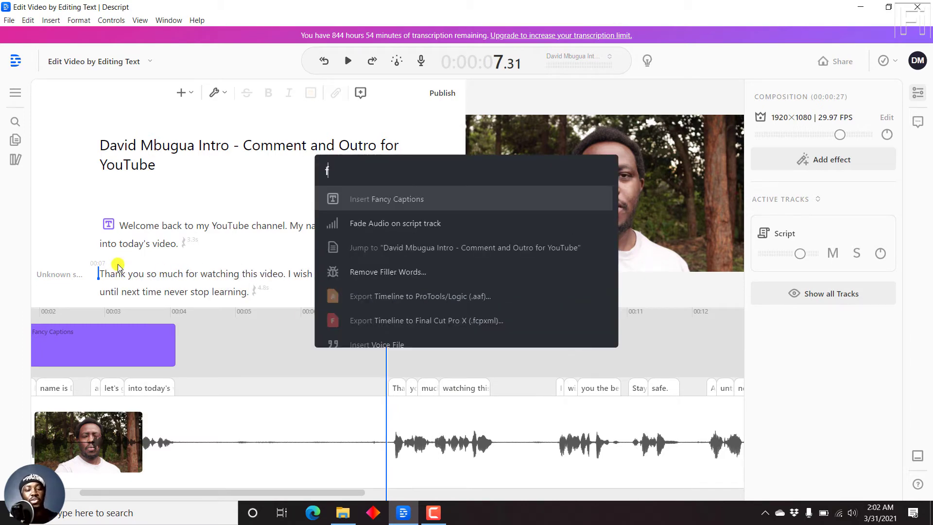
click(367, 200)
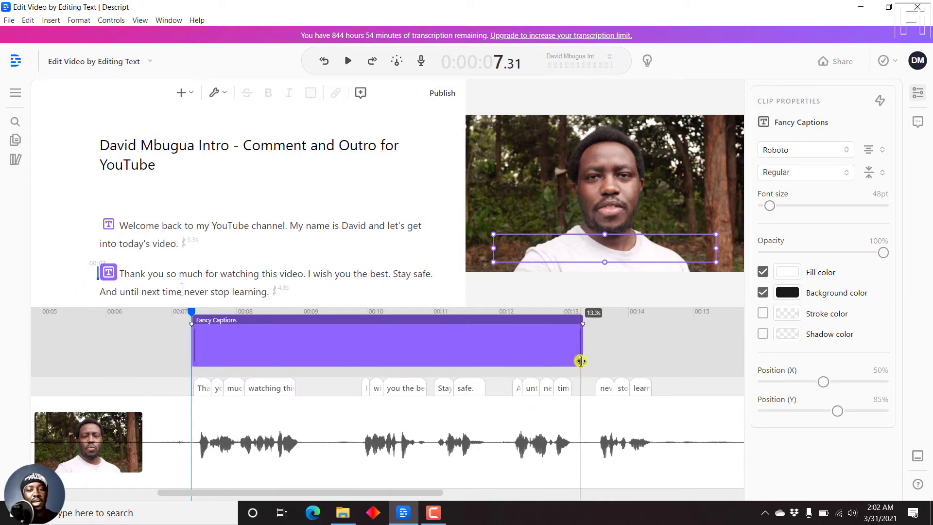
drag(581, 338, 655, 349)
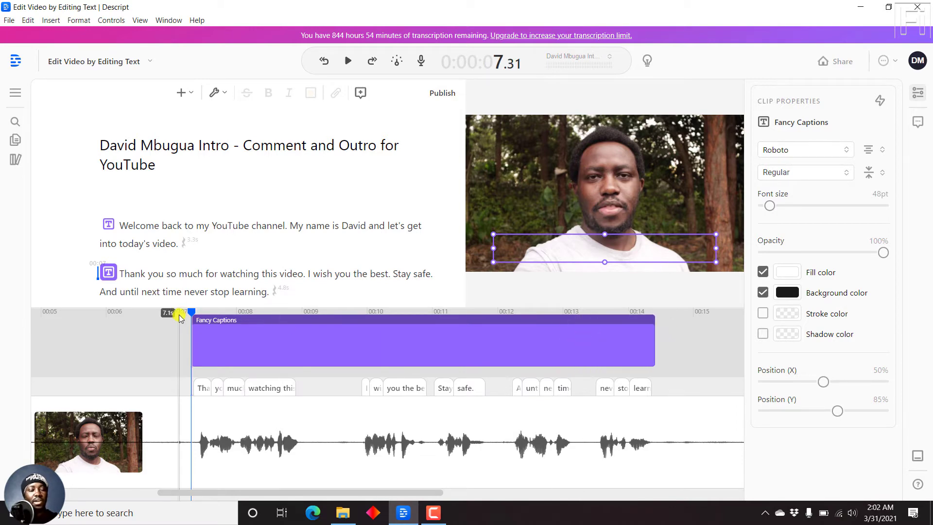
- Play back the second caption from just before it to check it
click(176, 313)
key(space)
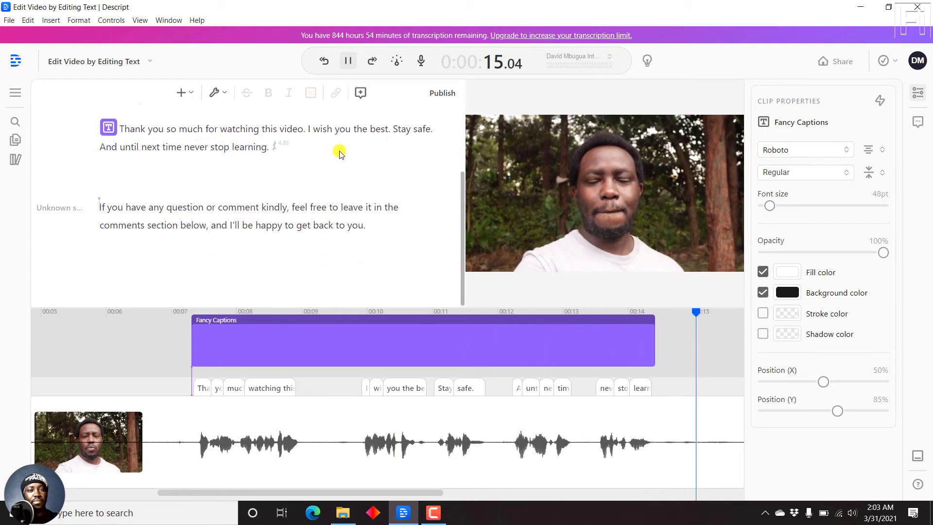
key(space)
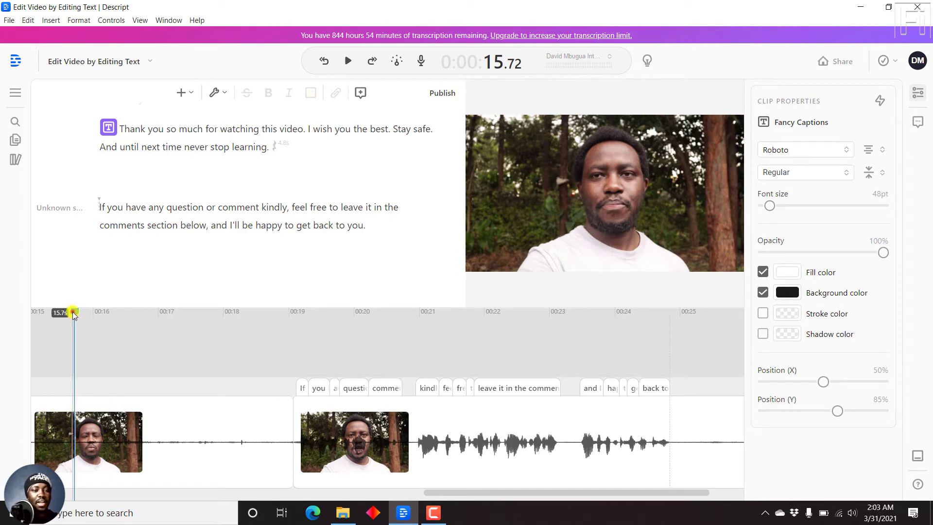
- Insert a third Fancy Captions clip at the 19-second paragraph
drag(80, 312, 294, 306)
key(ctrl+k)
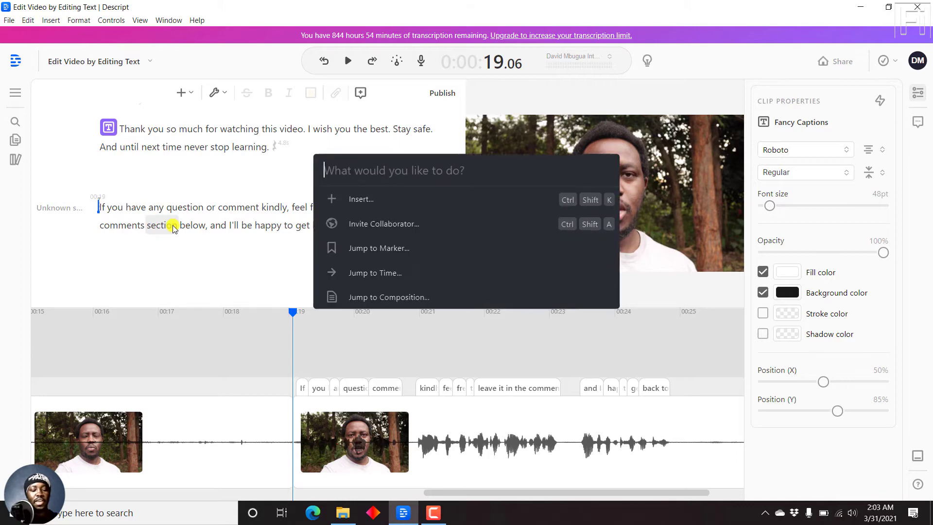
text(f)
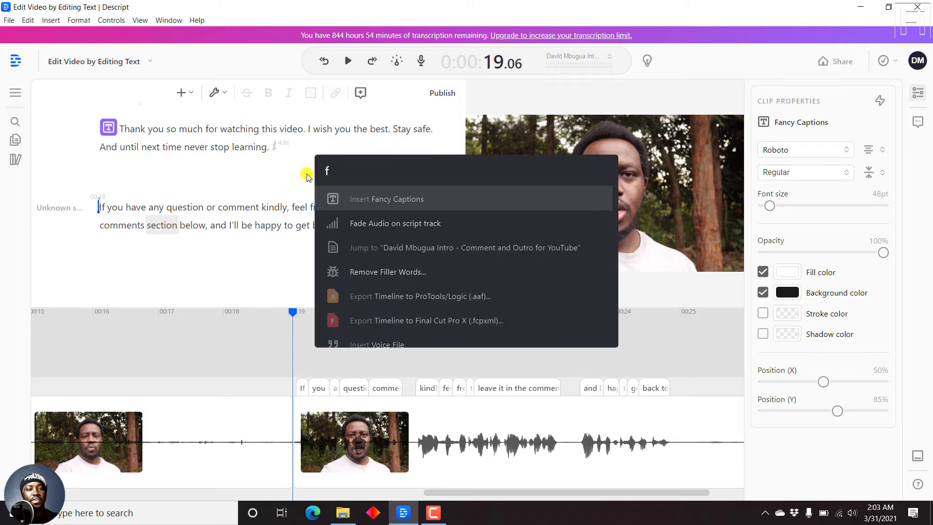
click(379, 199)
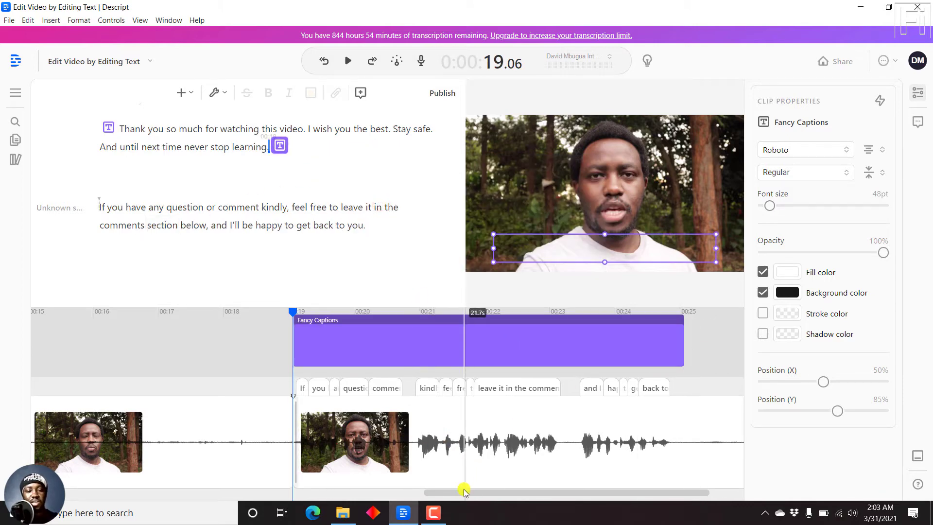
- Play the new captions from about 18.32 s to check them, then select the third caption clip
click(245, 418)
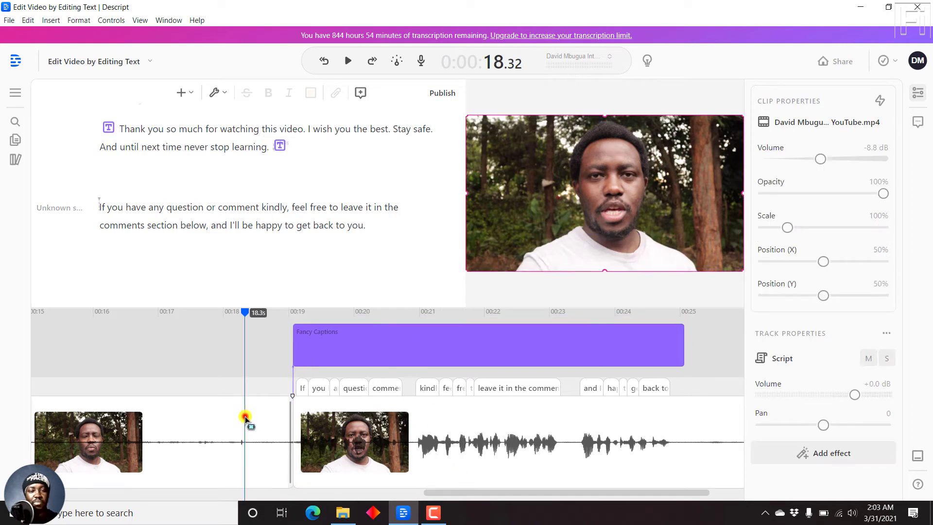
scroll(250, 416, down, 2)
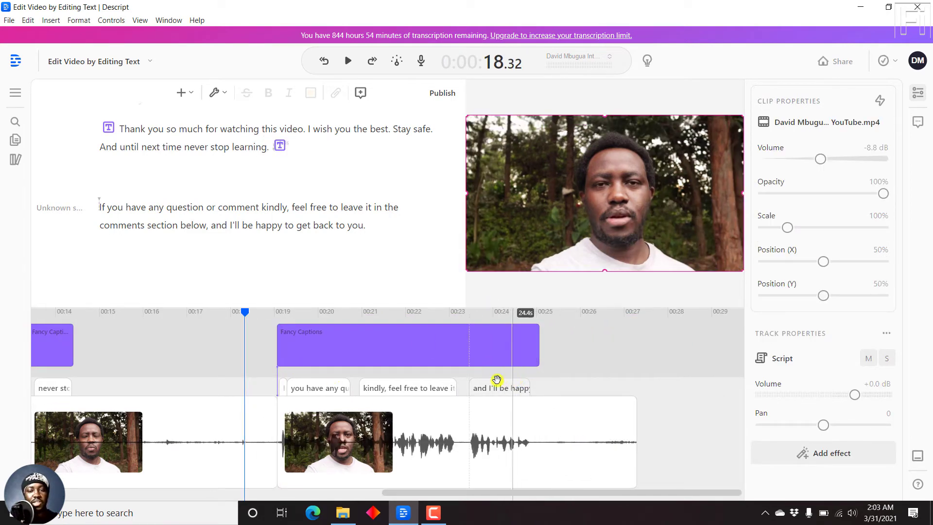
click(267, 341)
key(space)
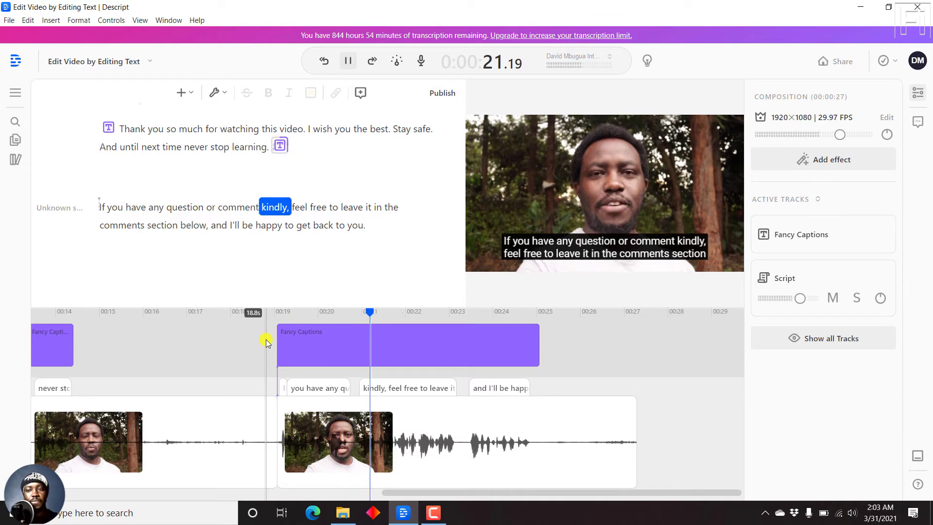
key(space)
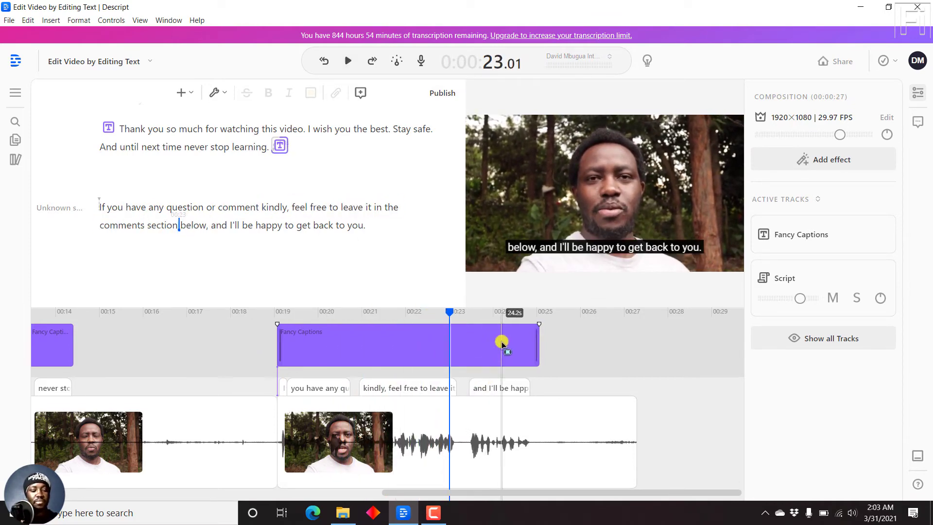
scroll(503, 345, down, 6)
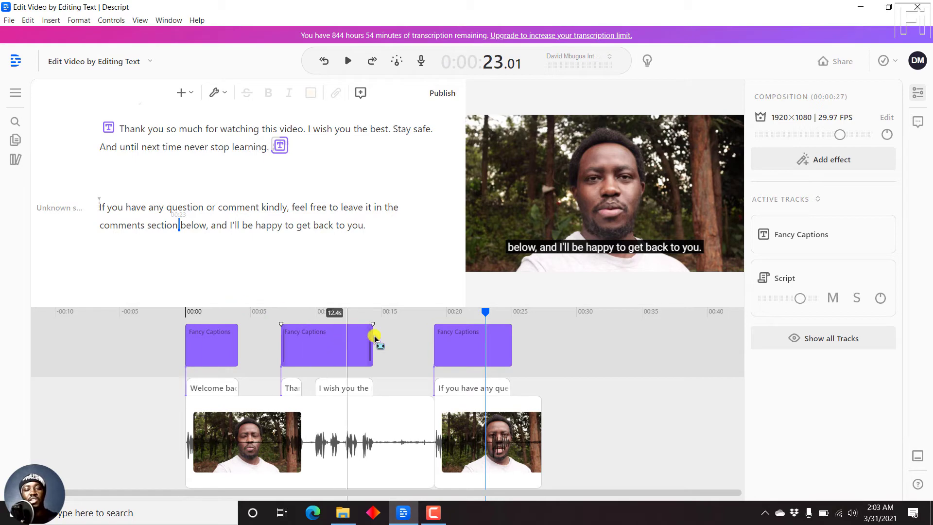
click(448, 332)
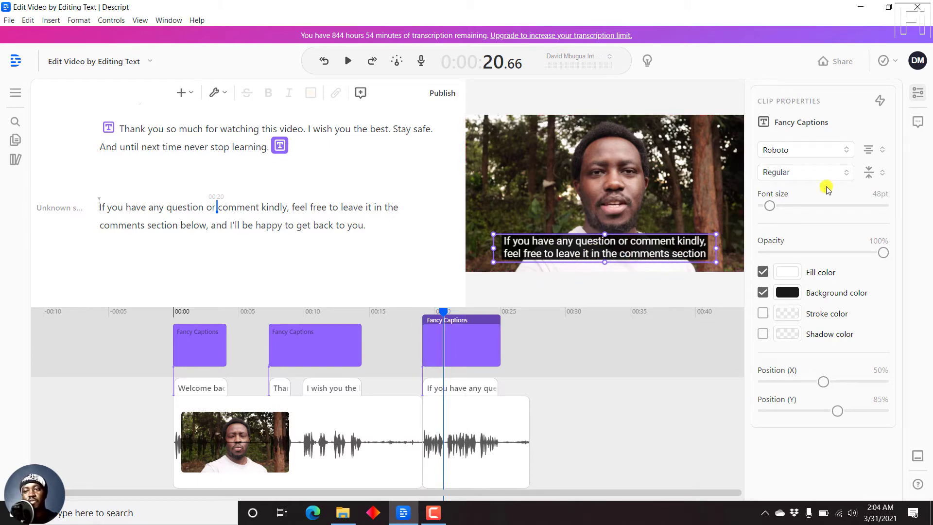
- Adjust the third caption's font size in Clip Properties, then select the second caption clip
drag(769, 208, 773, 209)
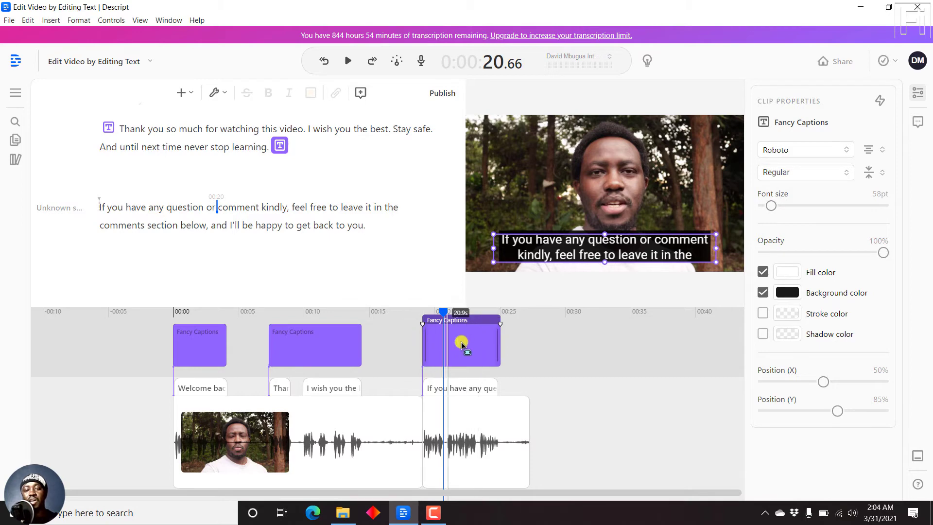
drag(769, 208, 771, 207)
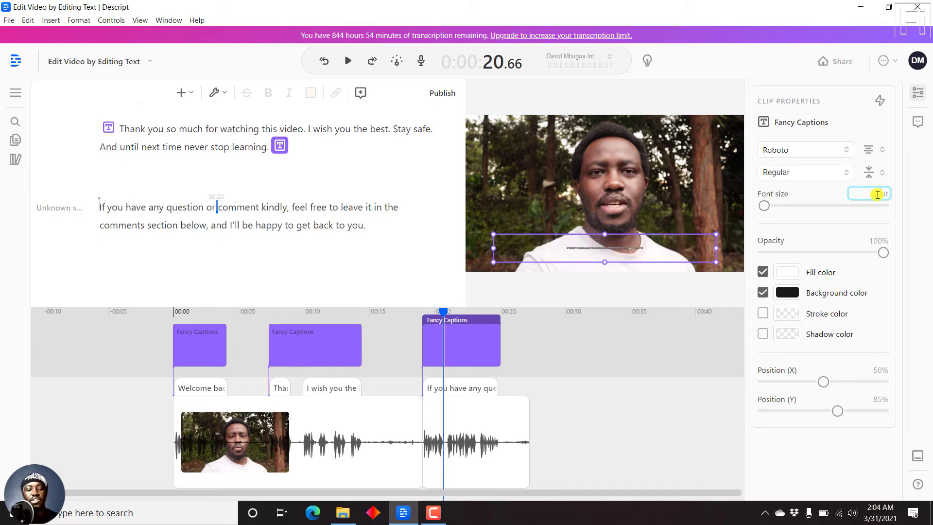
text(3)
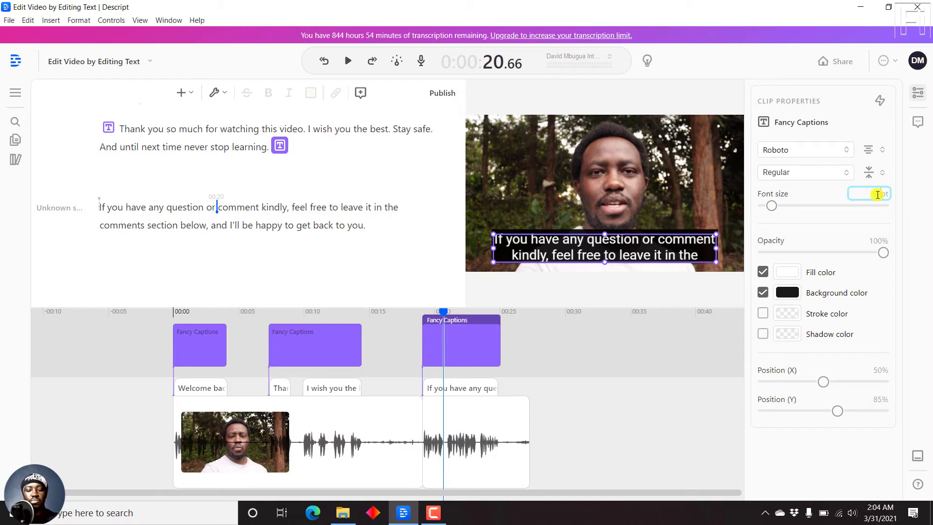
text(5)
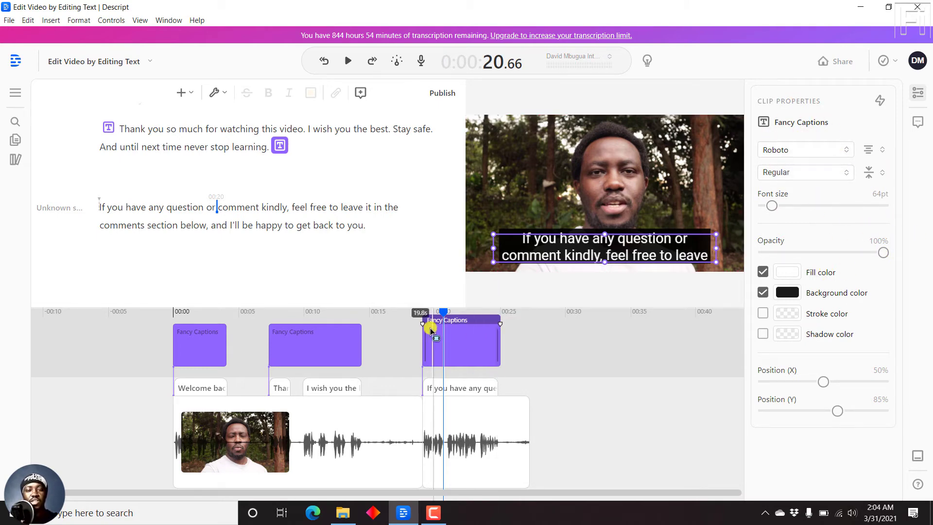
click(305, 340)
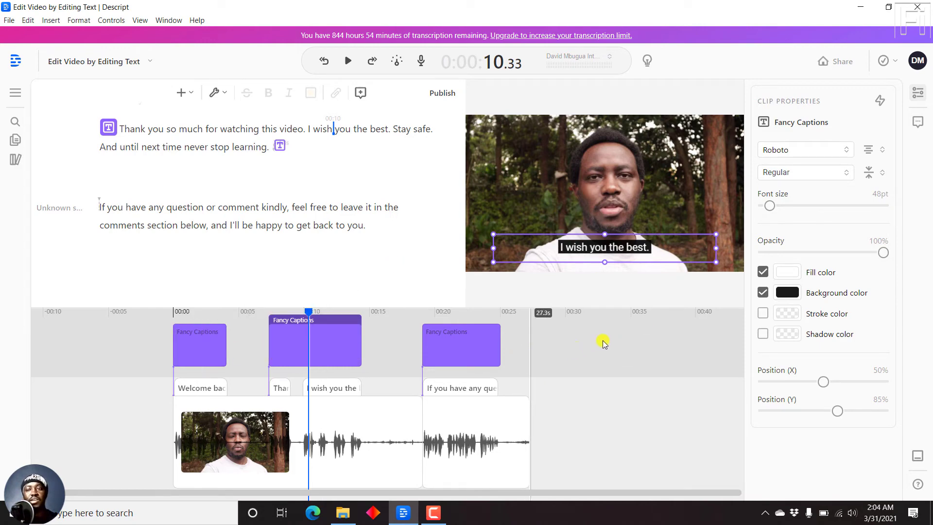
- Set up an MP4 video export at High quality (1280×720) and start the export
click(848, 55)
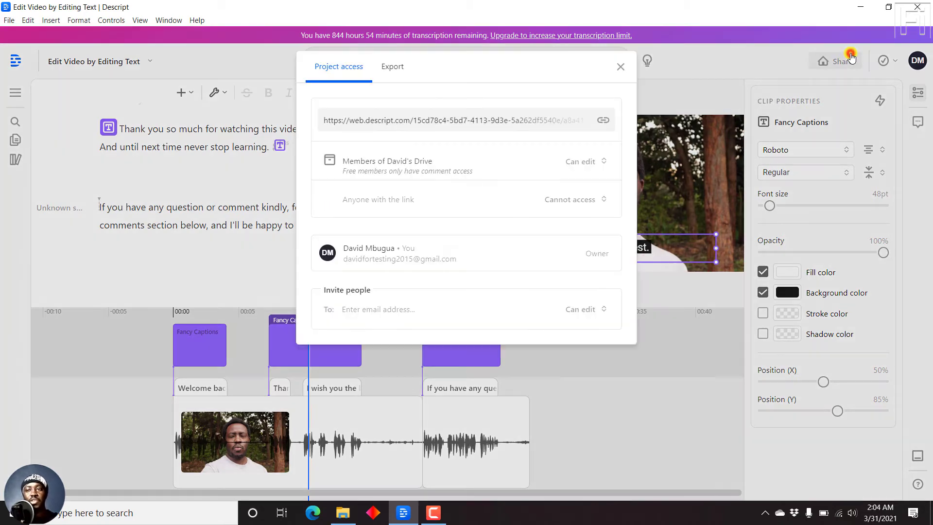
click(392, 70)
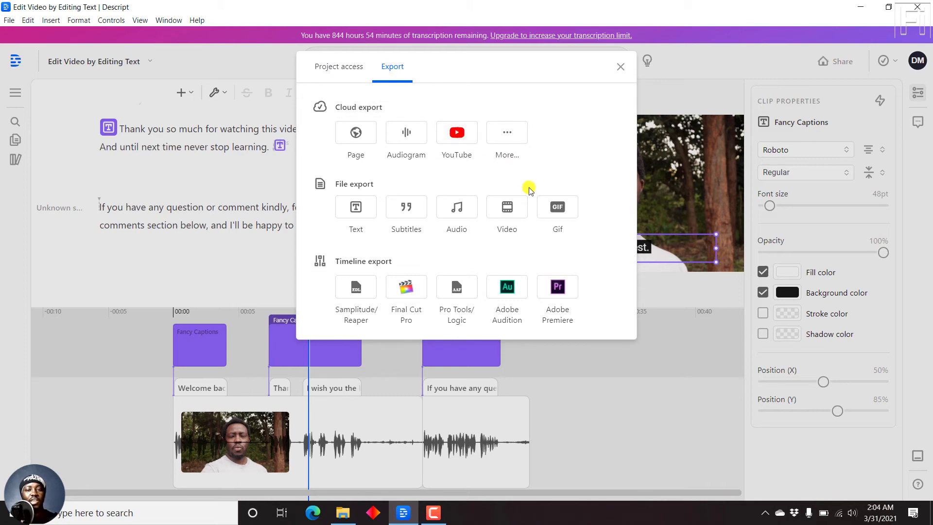
click(511, 210)
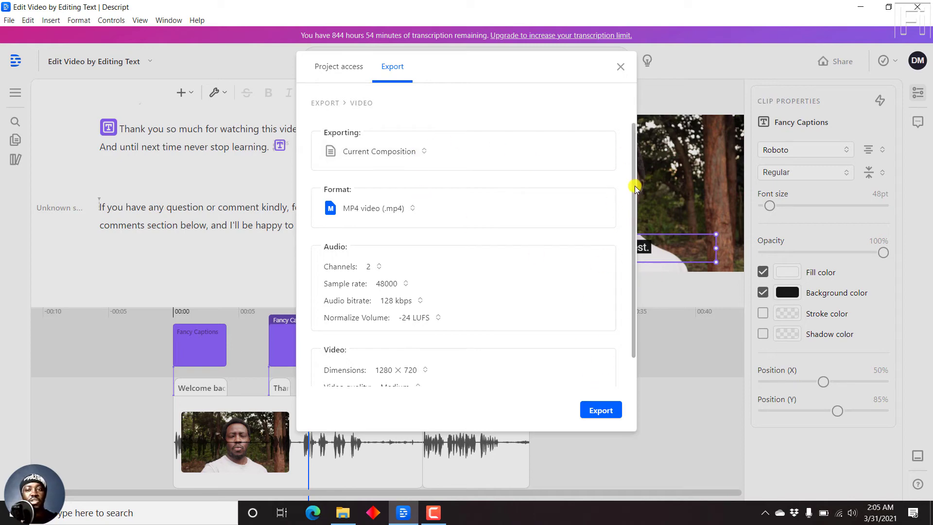
drag(633, 186, 640, 281)
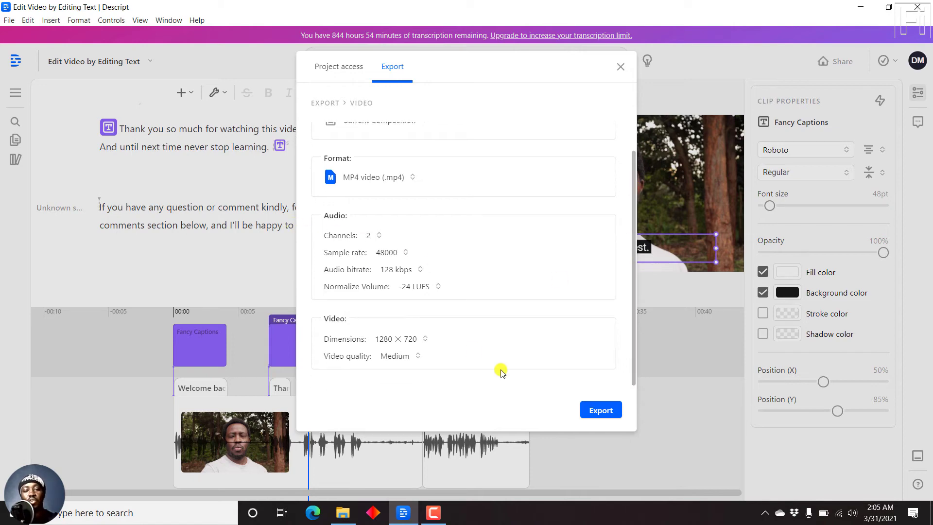
click(415, 361)
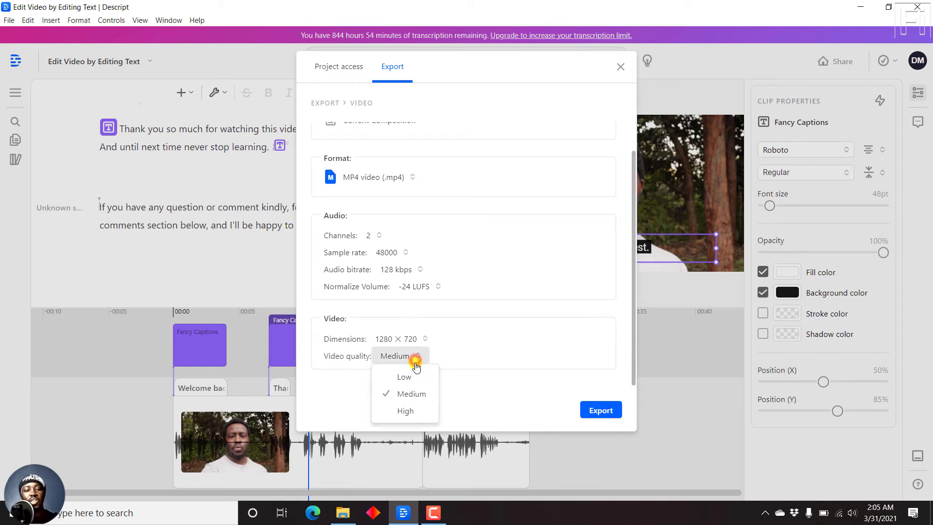
click(415, 410)
click(596, 408)
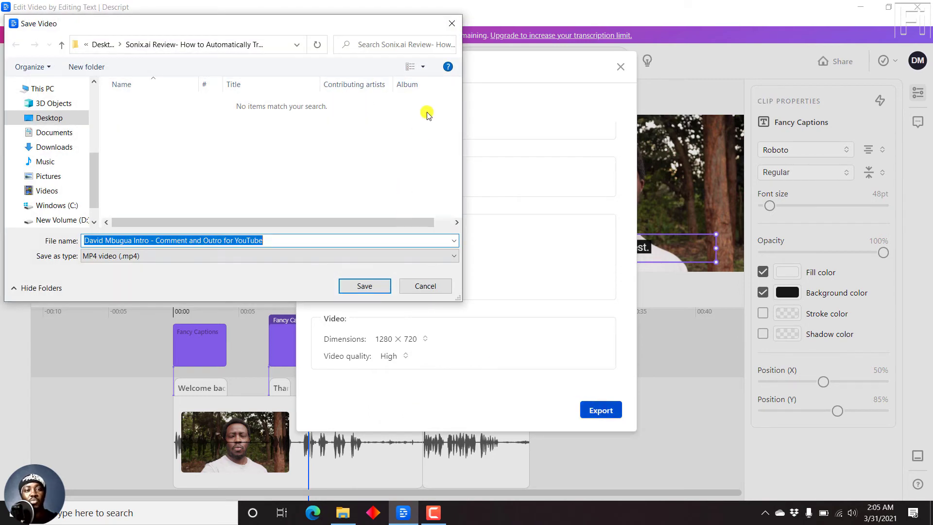
- Save the MP4 into the Sonix.ai Review folder and let the render complete
click(365, 288)
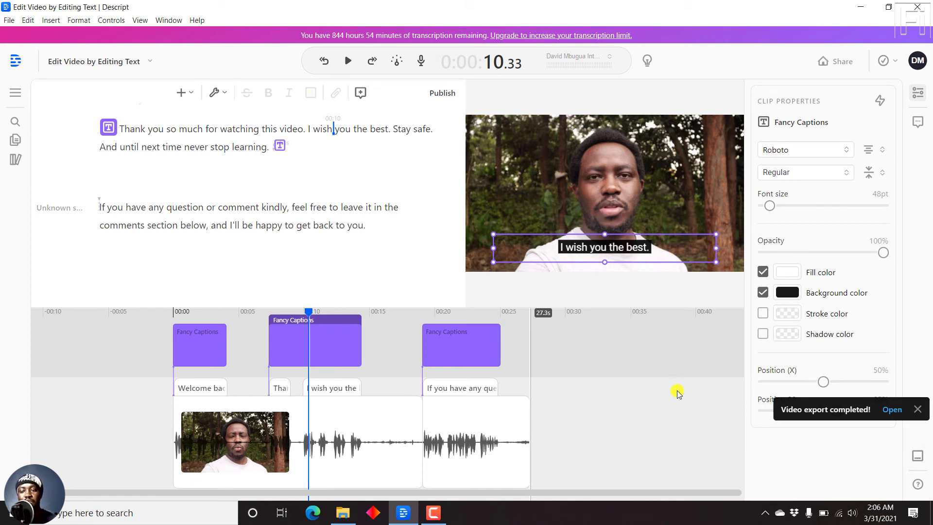
- Open the exported MP4 in VLC media player from its folder in File Explorer
click(892, 438)
click(342, 512)
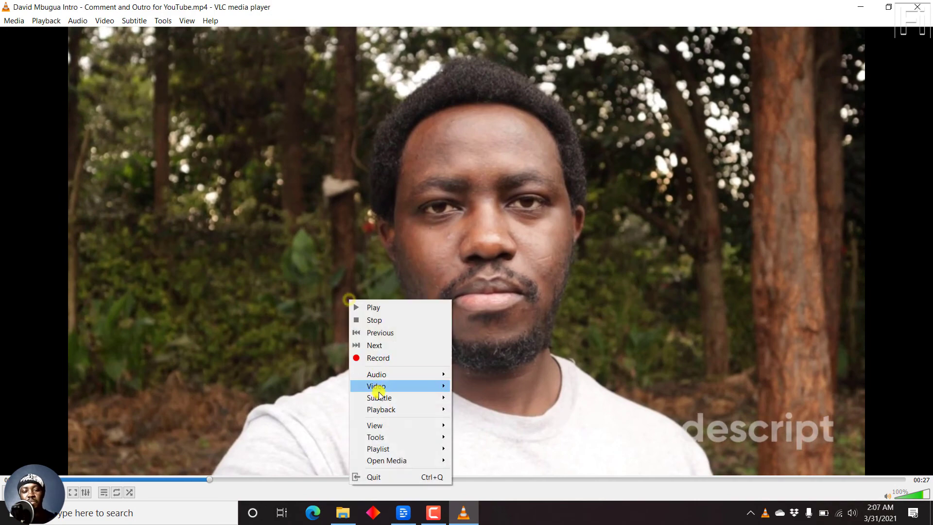
mouse_move(384, 401)
click(342, 512)
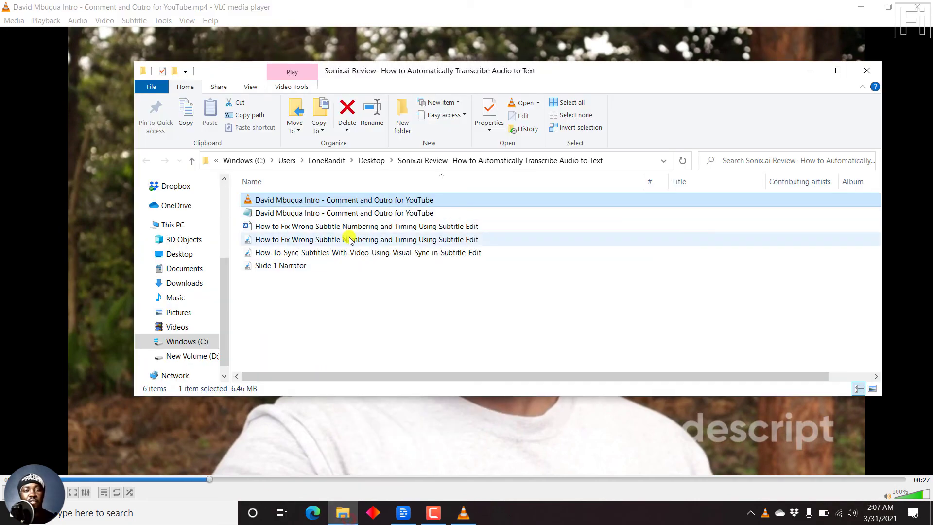
click(385, 213)
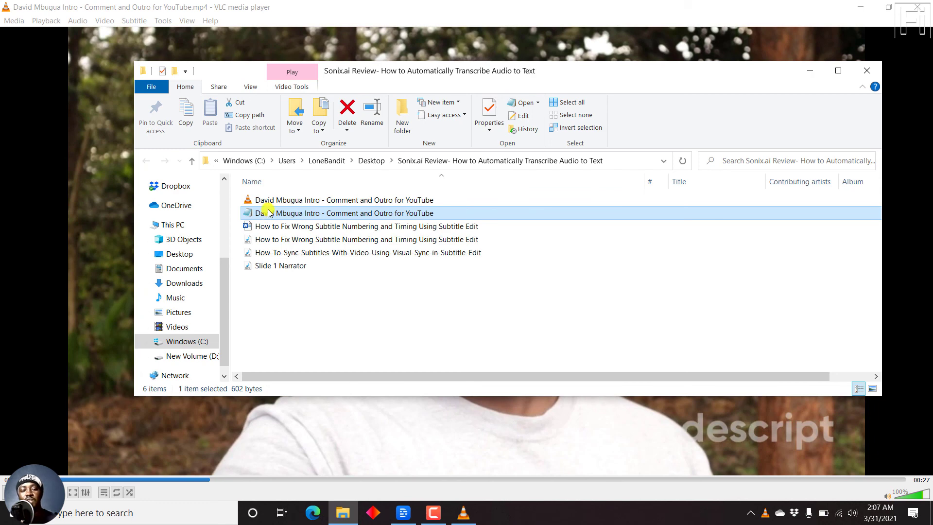
click(104, 187)
- Check in VLC's Subtitle > Sub Track menu that the exported .srt is active as Track 2
right_click(342, 184)
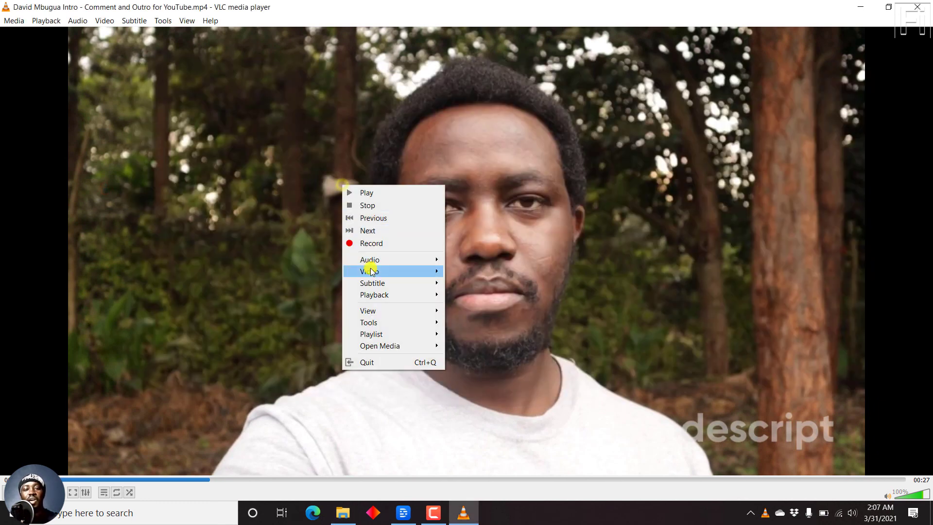
mouse_move(376, 284)
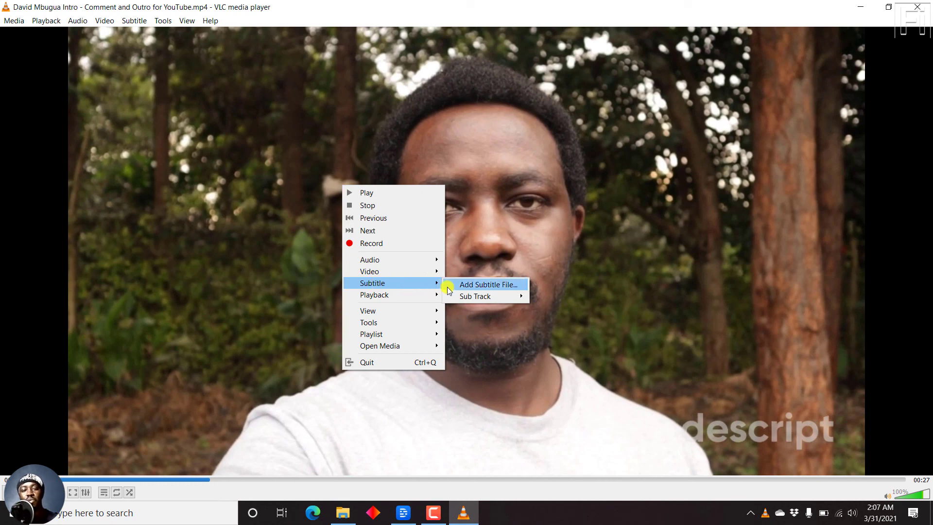
mouse_move(465, 296)
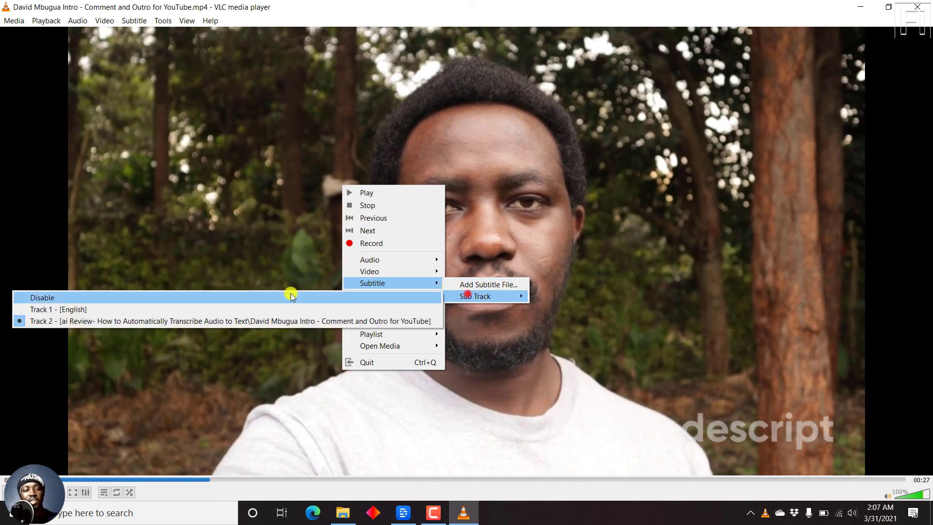